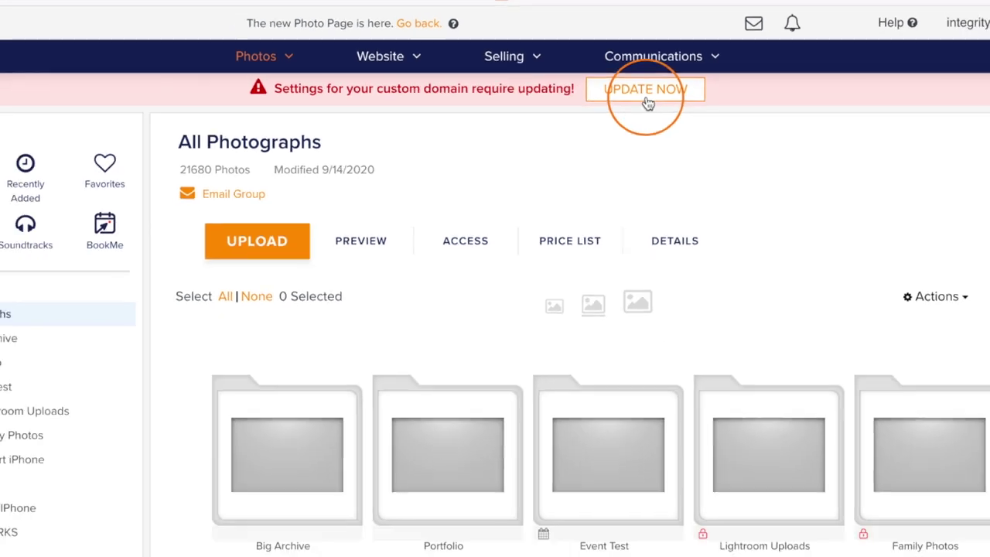
{"action": "left_click", "coordinate": [699, 128]}
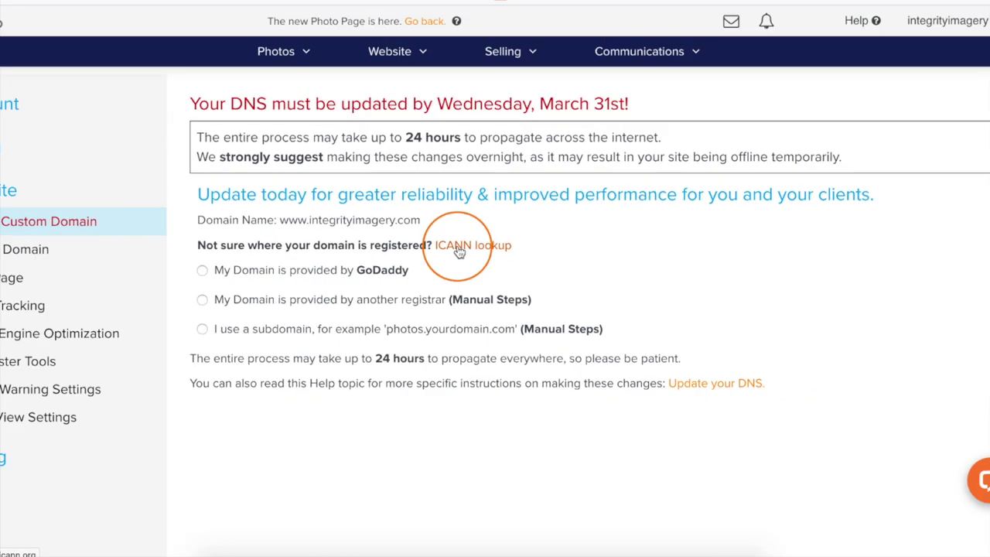
{"action": "left_click", "coordinate": [432, 231]}
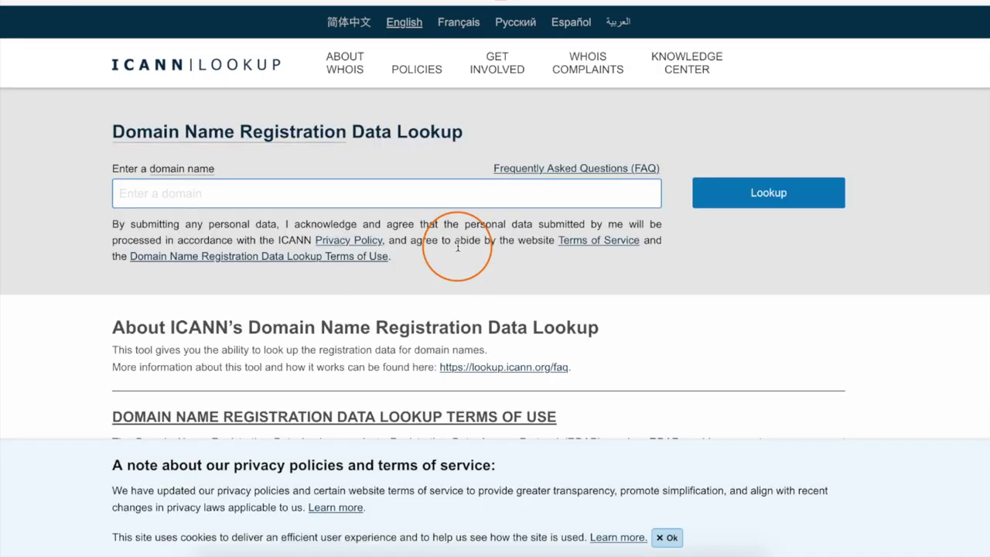
{"action": "left_click", "coordinate": [423, 195]}
{"action": "type", "text": "www.integrityimagery.com"}
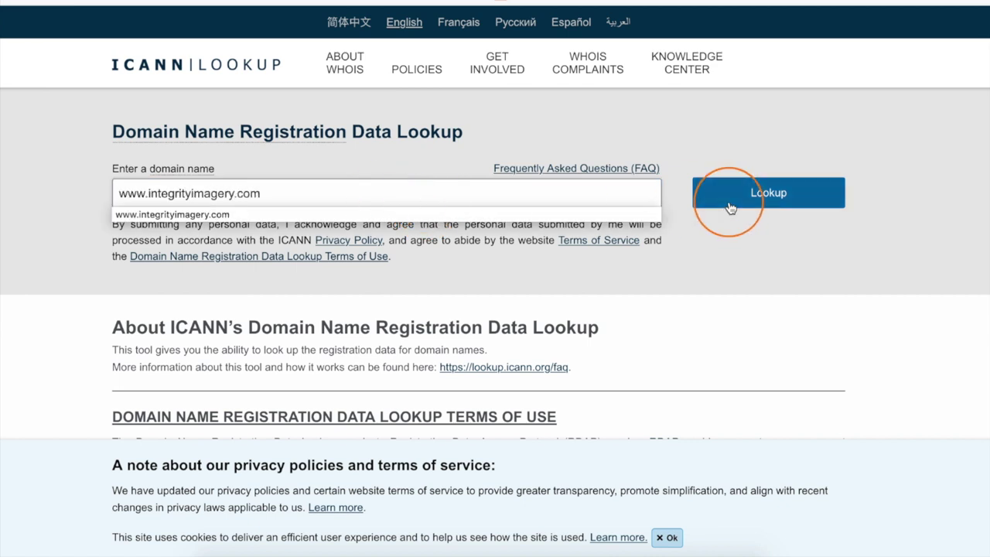
{"action": "left_click", "coordinate": [728, 202]}
{"action": "scroll", "coordinate": [868, 234], "scroll_direction": "down", "scroll_amount": 15}
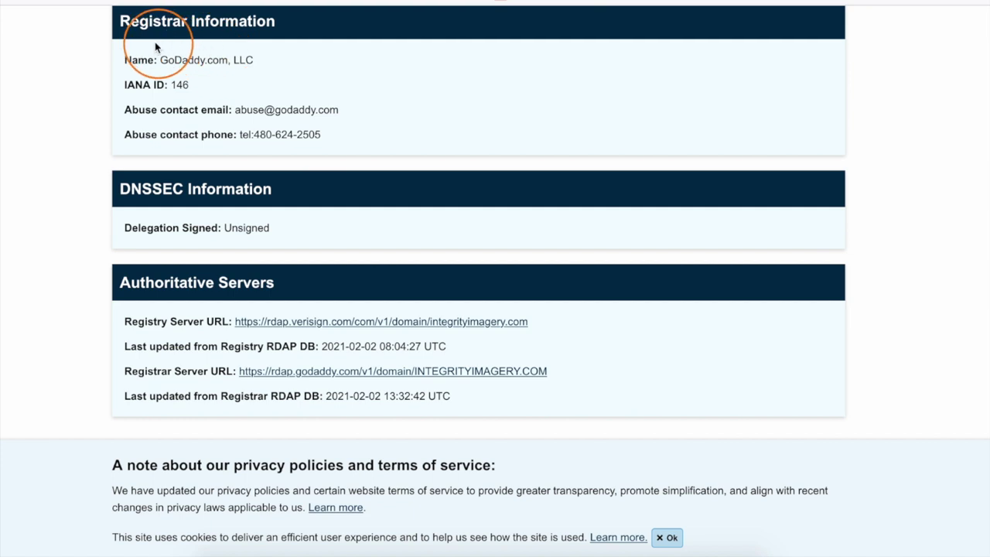
{"action": "scroll", "coordinate": [157, 44], "scroll_direction": "up", "scroll_amount": 1}
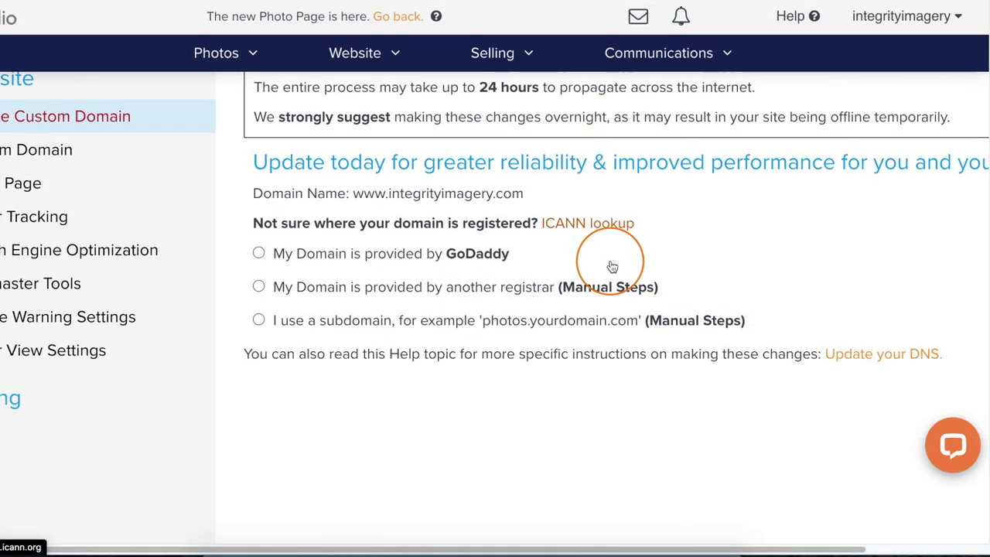
Step: Choose the option for a domain provided by another registrar and read through its manual DNS update steps
{"action": "scroll", "coordinate": [612, 266], "scroll_direction": "down", "scroll_amount": 1}
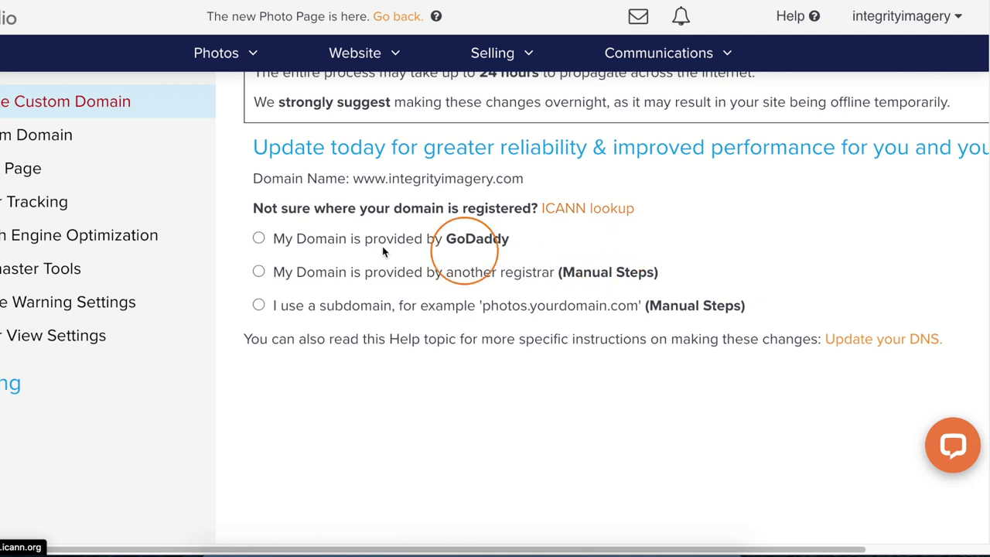
{"action": "left_click", "coordinate": [259, 271]}
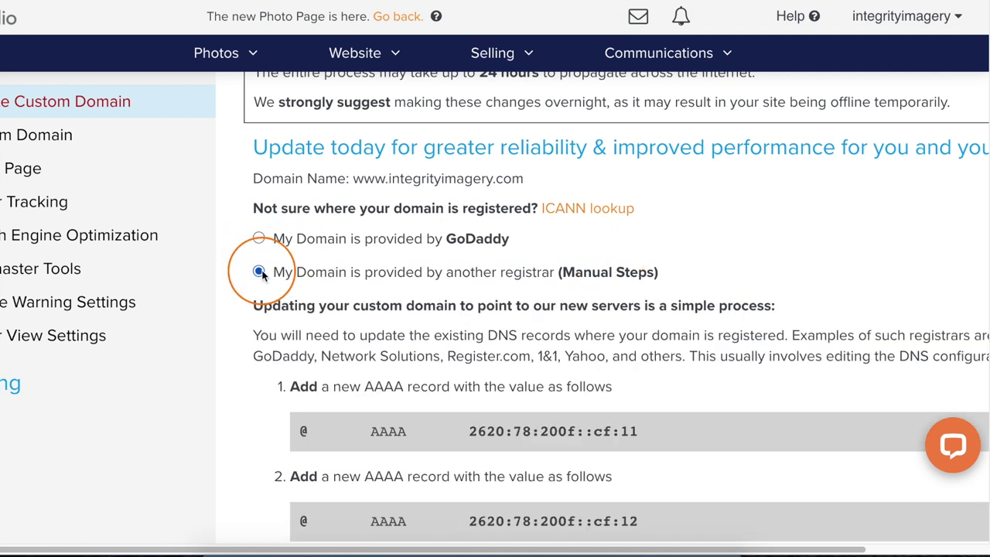
{"action": "scroll", "coordinate": [261, 275], "scroll_direction": "down", "scroll_amount": 4}
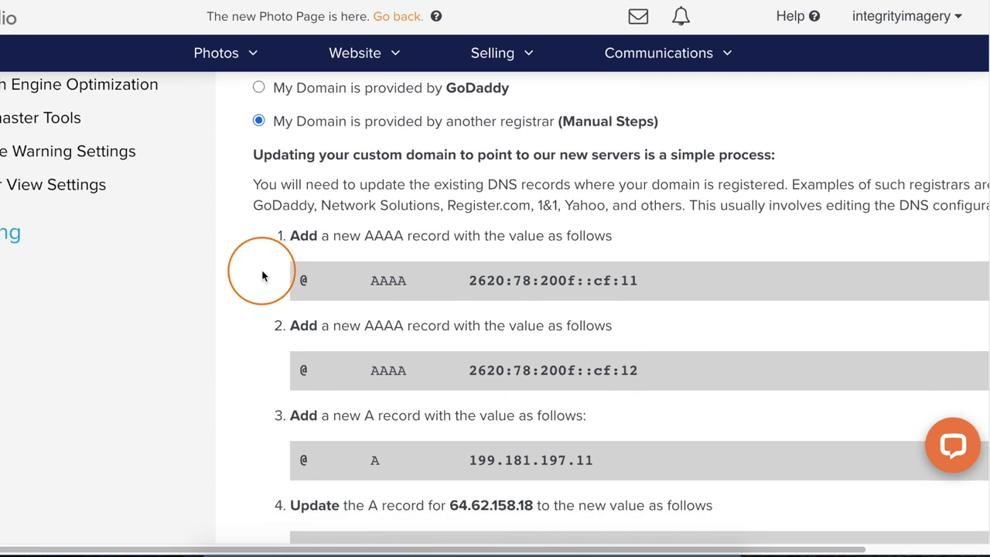
{"action": "scroll", "coordinate": [262, 277], "scroll_direction": "down", "scroll_amount": 3}
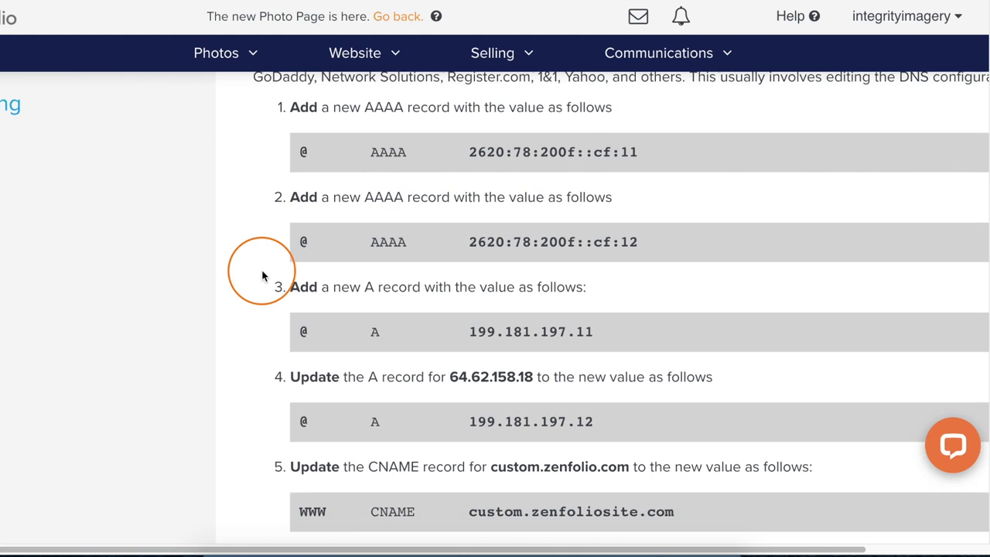
{"action": "scroll", "coordinate": [261, 276], "scroll_direction": "down", "scroll_amount": 1}
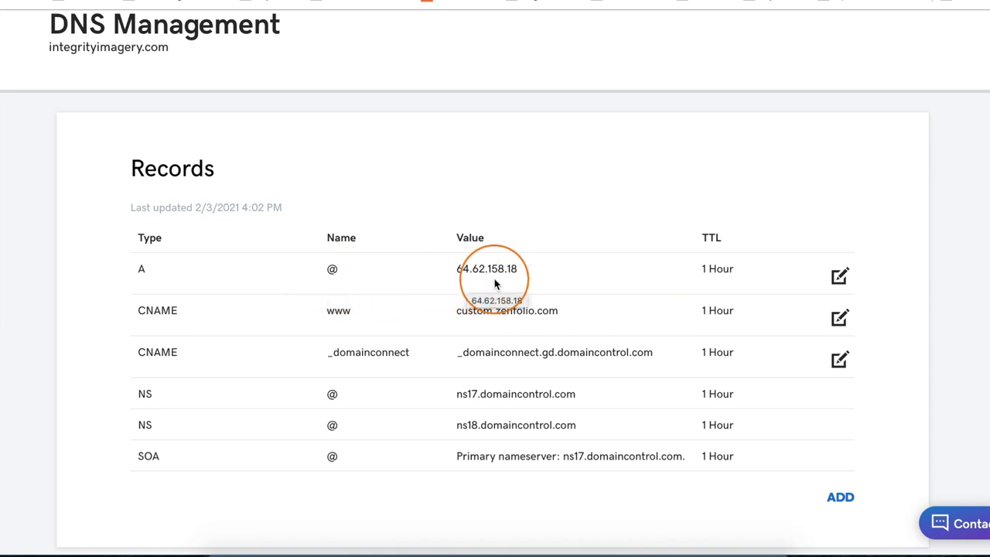
Step: Change the A record for host @ to point to 199.181.197.11 and save it
{"action": "left_click", "coordinate": [839, 279]}
{"action": "left_click", "coordinate": [566, 353]}
{"action": "triple_click", "coordinate": [569, 348]}
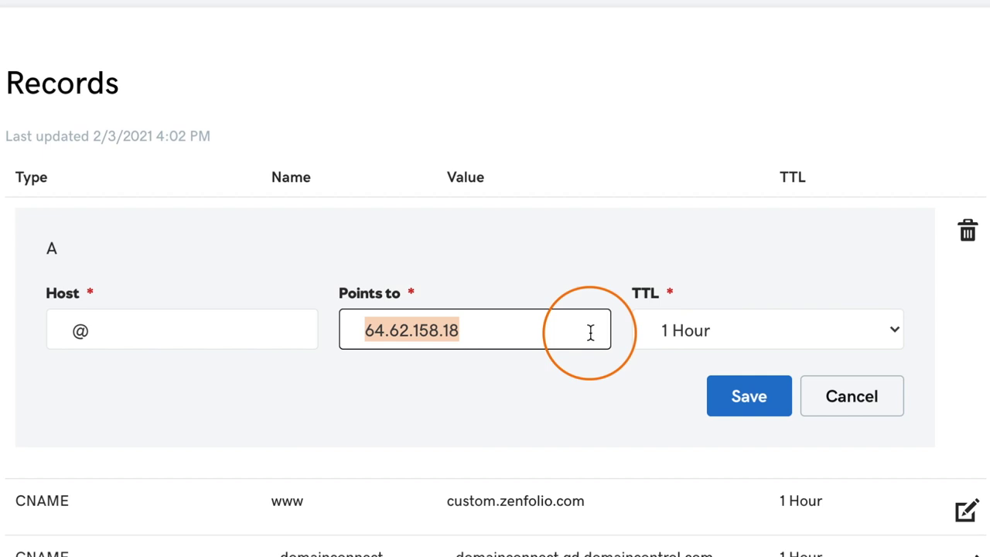
{"action": "key", "text": "BackSpace"}
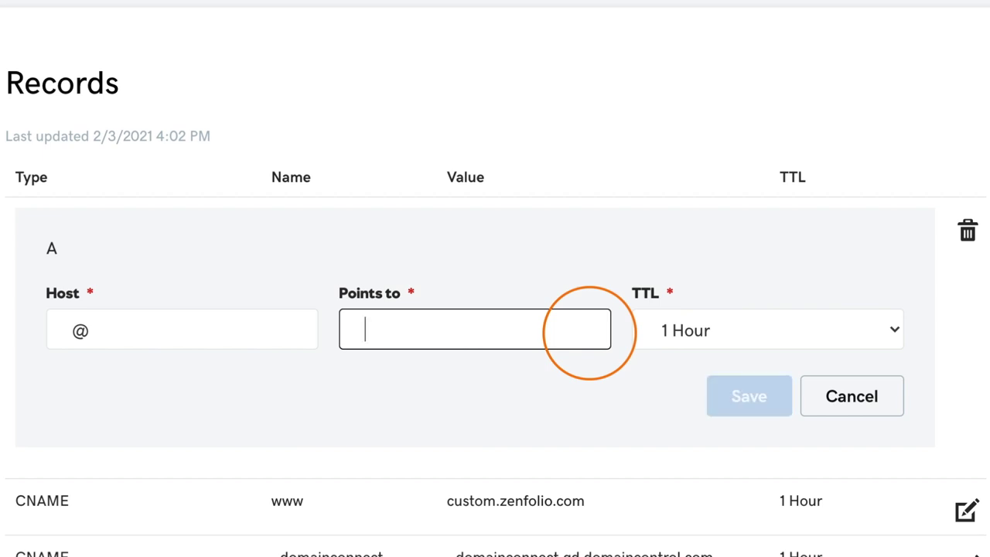
{"action": "type", "text": "199"}
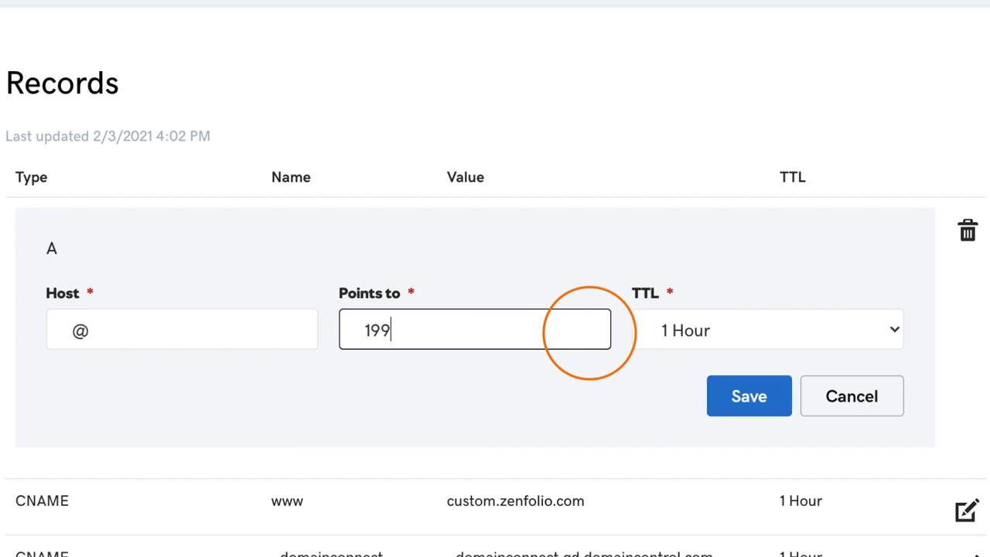
{"action": "type", "text": ".181.197.11"}
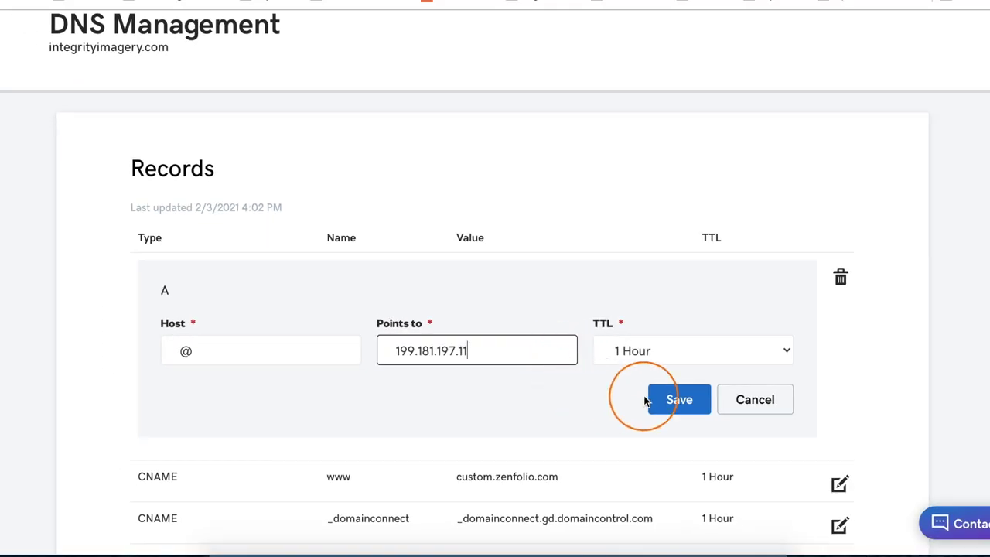
{"action": "left_click", "coordinate": [651, 398]}
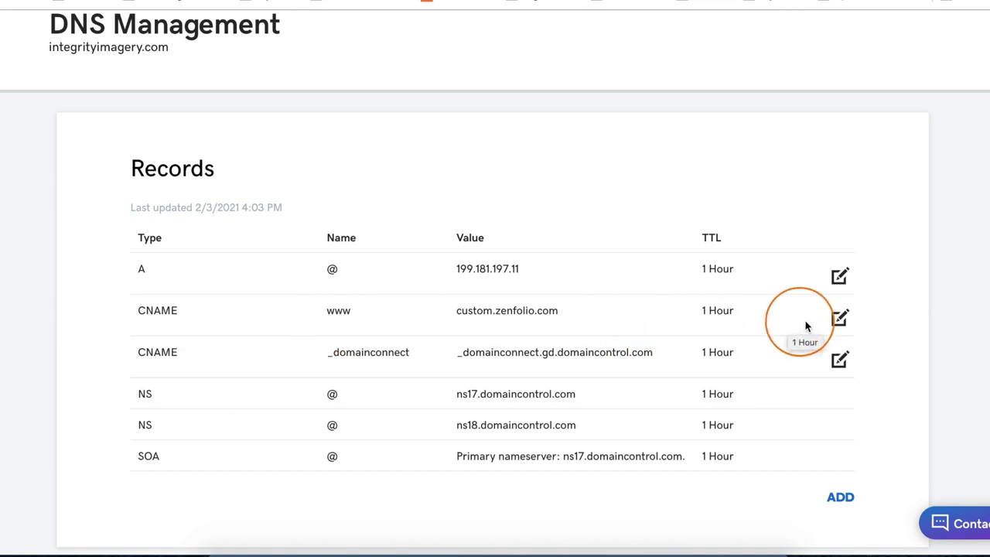
Step: Change the www CNAME record to point to custom.zenfoliosite.com and save it
{"action": "left_click", "coordinate": [839, 321]}
{"action": "left_click", "coordinate": [557, 392]}
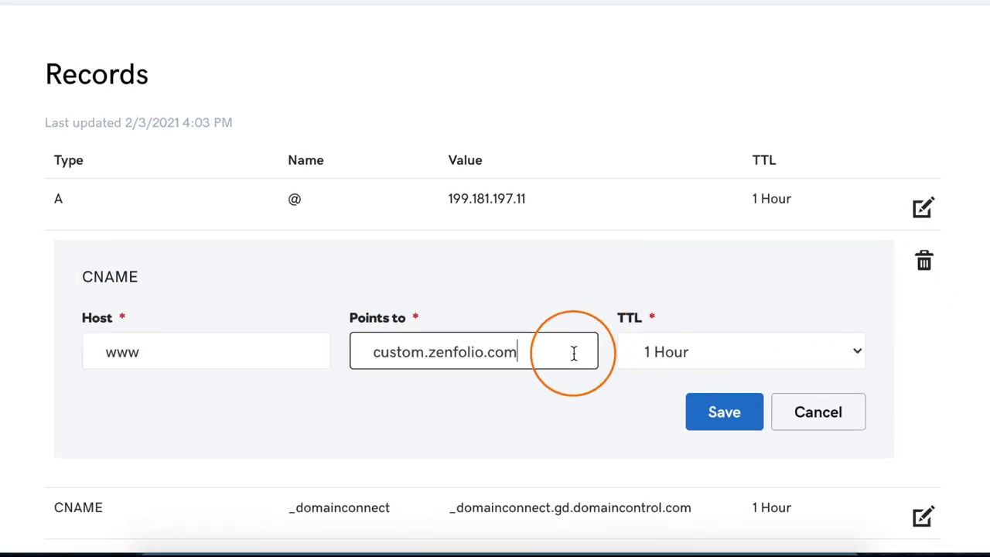
{"action": "key", "text": "BackSpace"}
{"action": "key", "text": "BackSpace"}
{"action": "key", "text": "BackSpace"}
{"action": "key", "text": "BackSpace"}
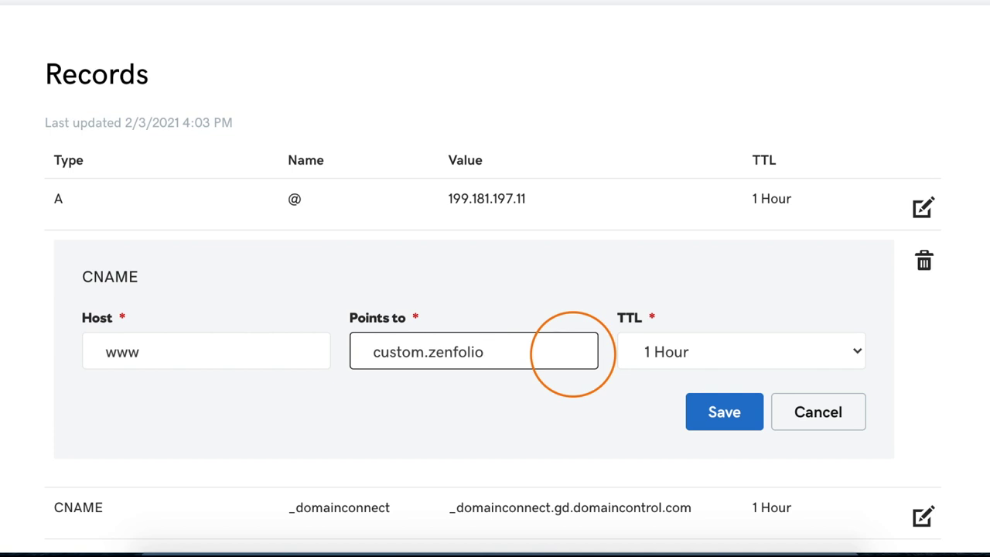
{"action": "type", "text": "site.com"}
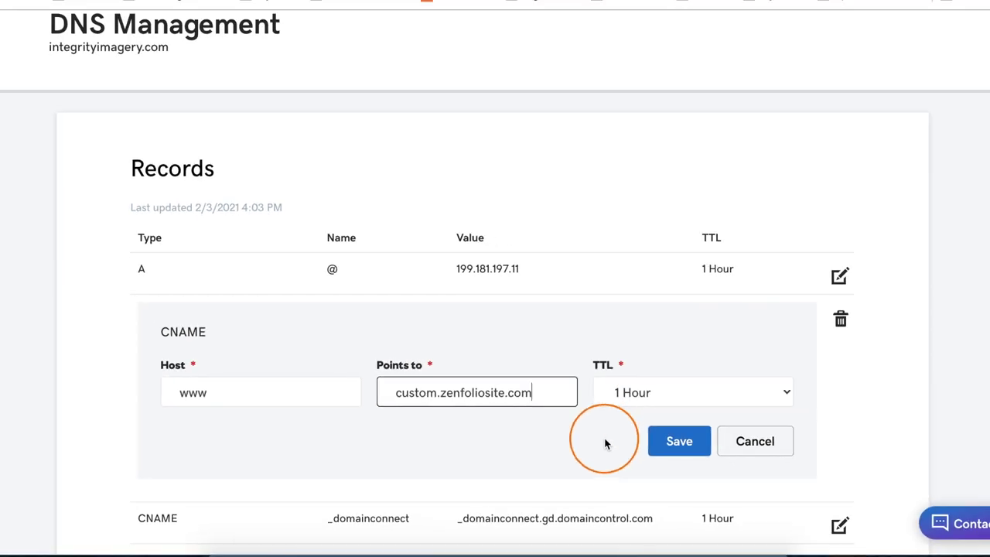
{"action": "left_click", "coordinate": [671, 415]}
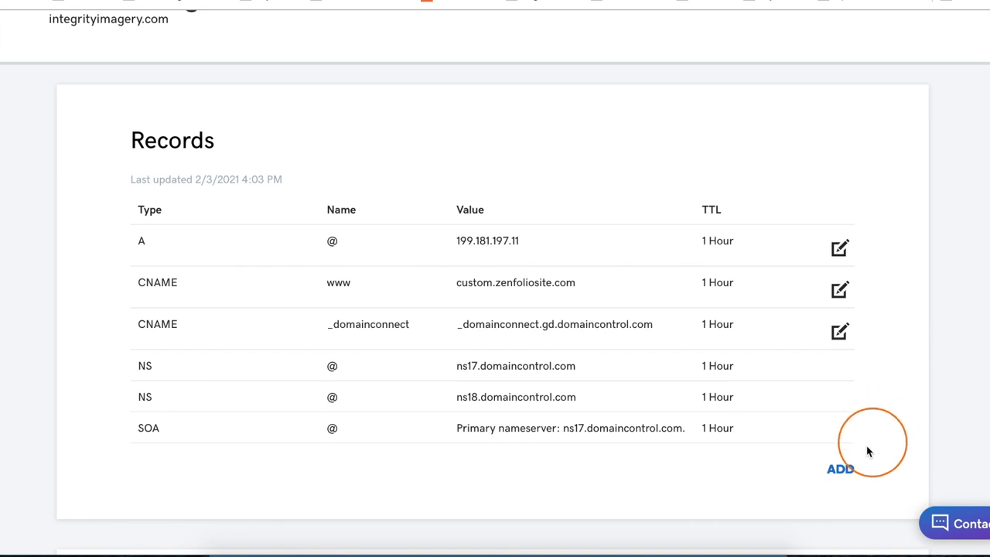
Step: Add a second A record with host @ pointing to 199.181.197.12
{"action": "left_click", "coordinate": [841, 470]}
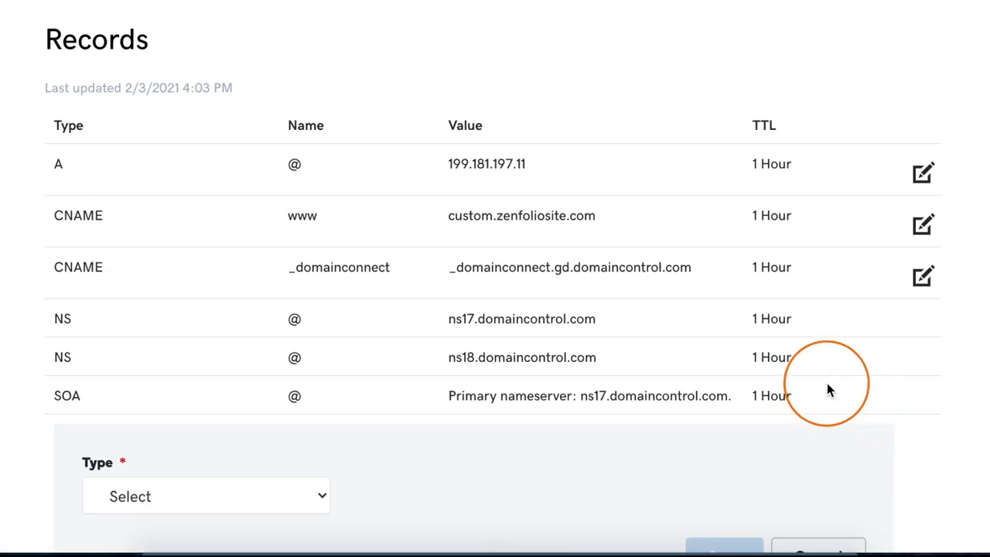
{"action": "scroll", "coordinate": [826, 387], "scroll_direction": "down", "scroll_amount": 3}
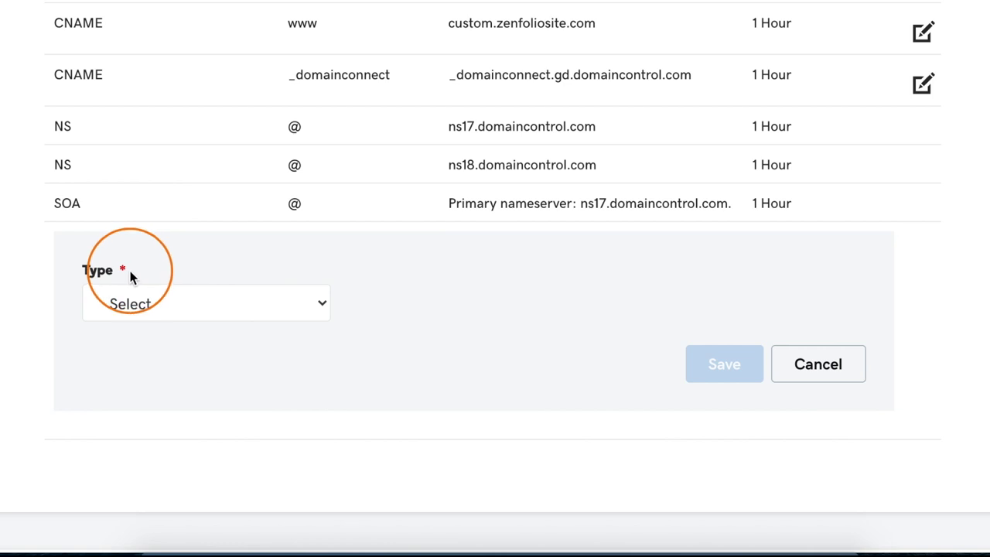
{"action": "left_click", "coordinate": [301, 308]}
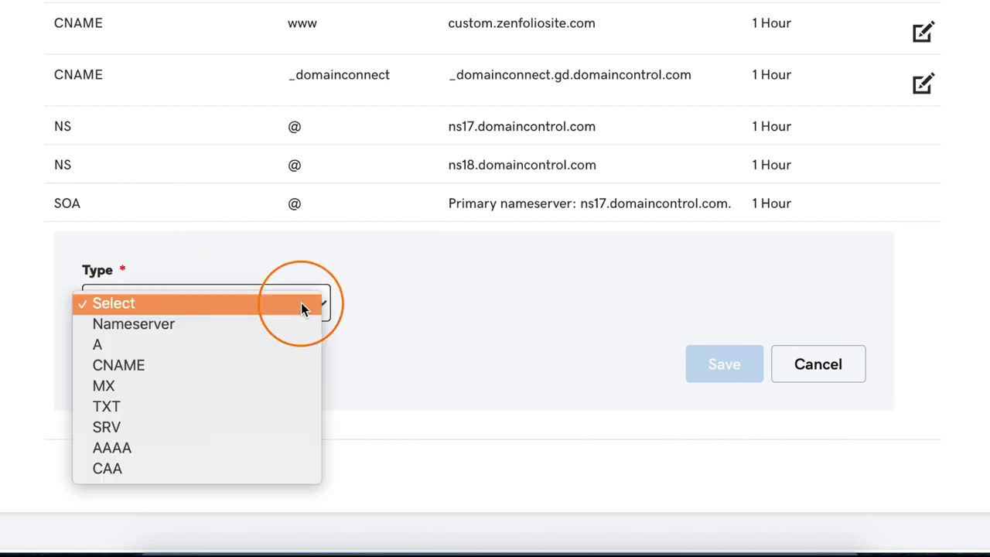
{"action": "left_click", "coordinate": [281, 347]}
{"action": "left_click", "coordinate": [424, 305]}
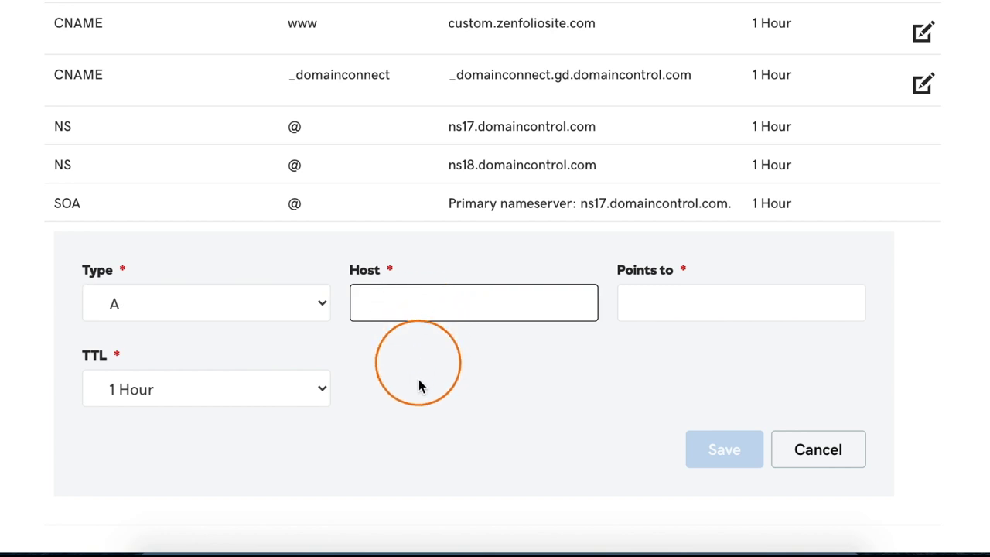
{"action": "type", "text": "@"}
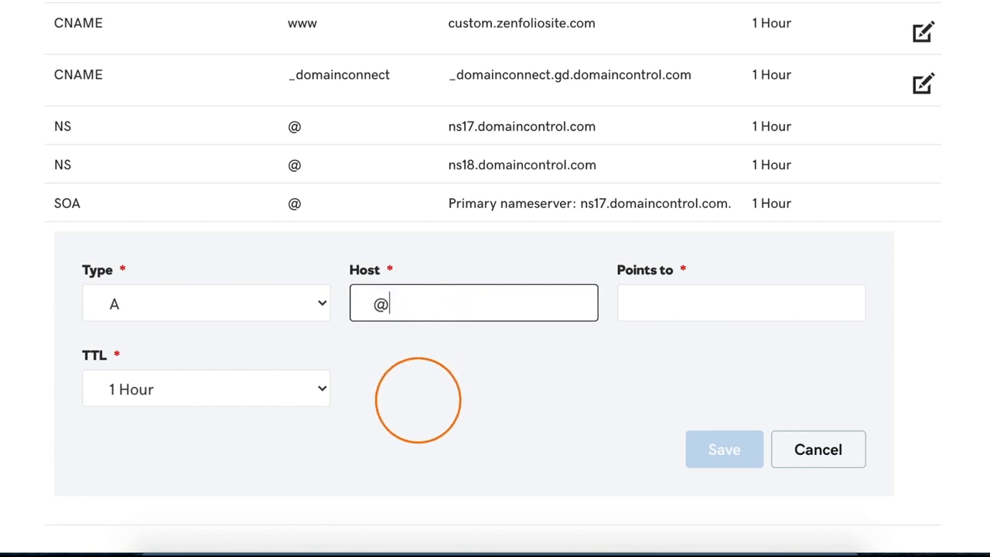
{"action": "left_click", "coordinate": [633, 316]}
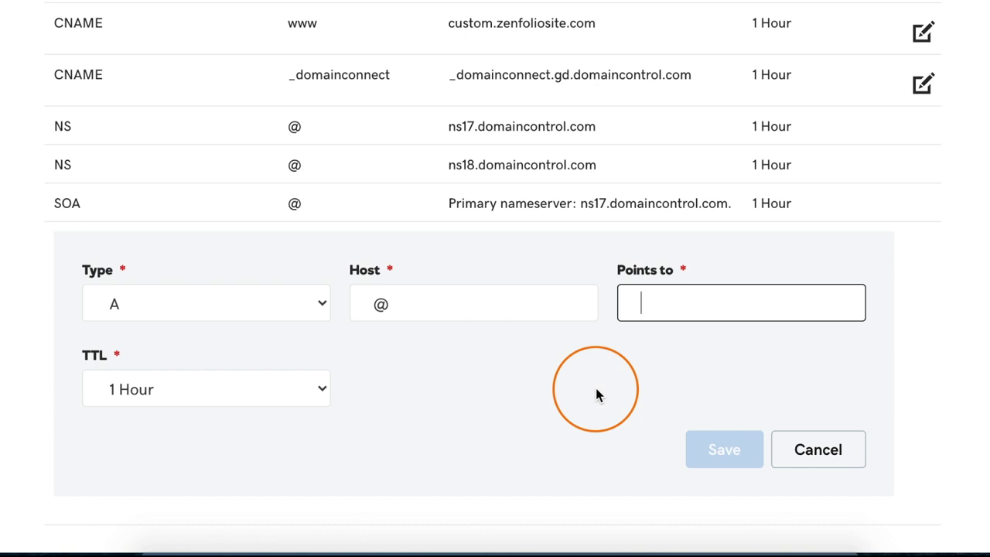
{"action": "type", "text": "19"}
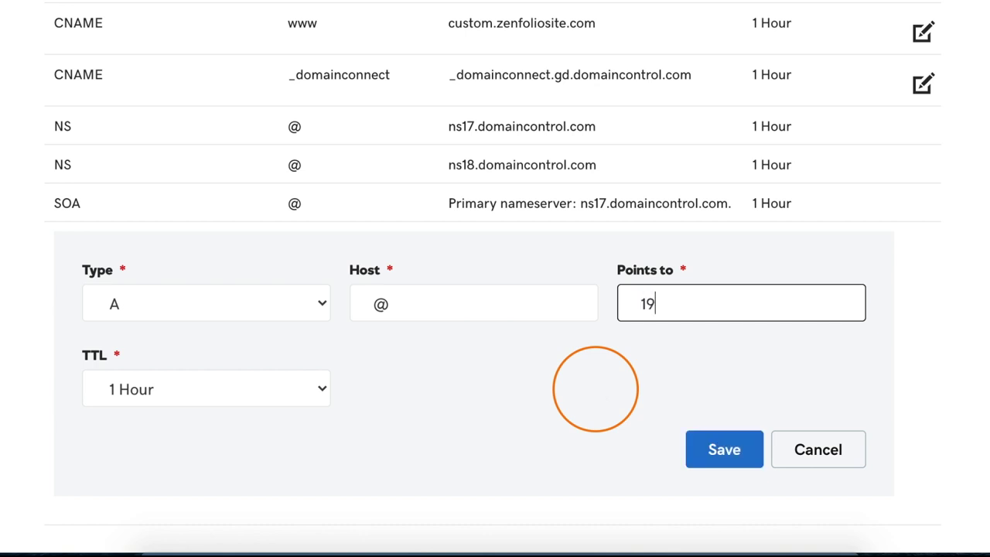
{"action": "type", "text": "9.181.197.12"}
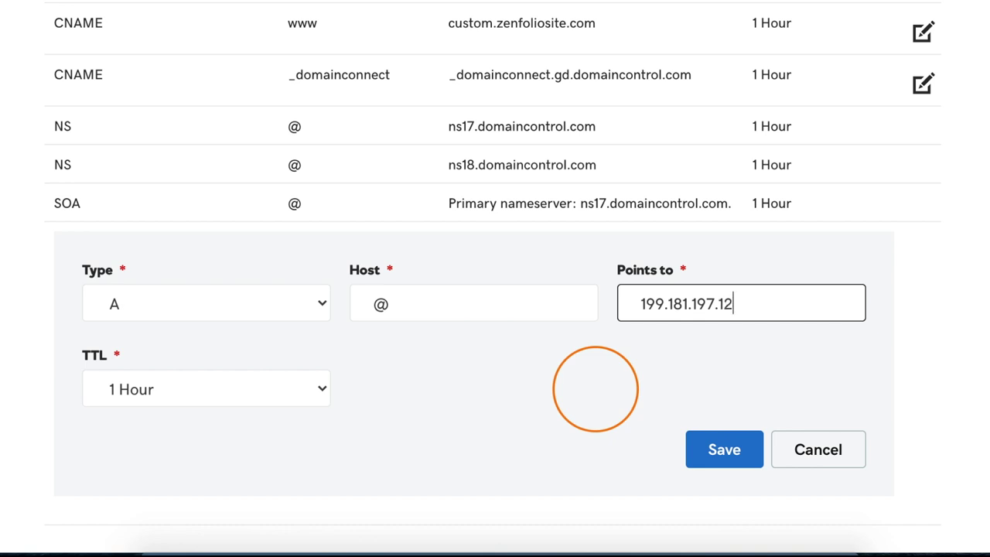
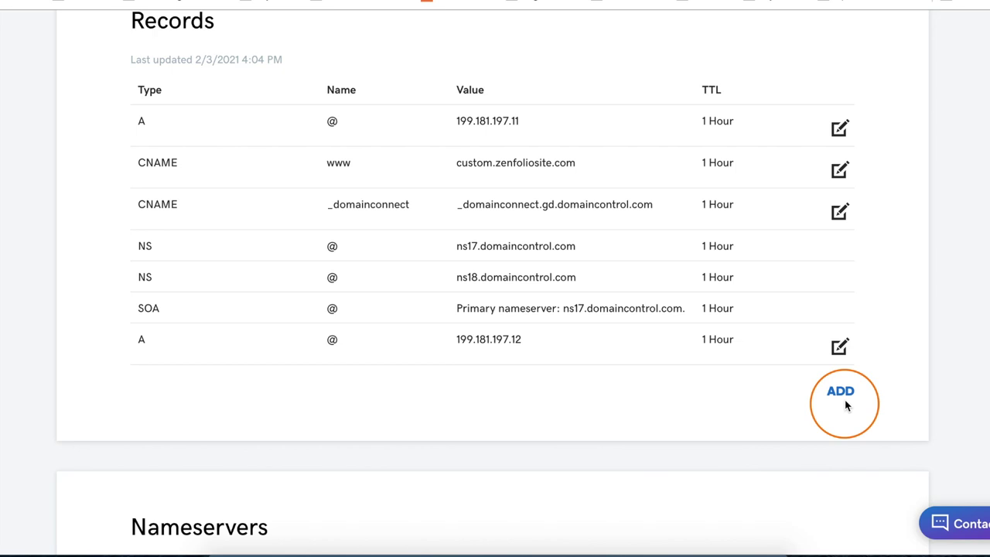
Step: Add an AAAA record with host @ pointing to 2620:78:200f::cf:11 and save it
{"action": "left_click", "coordinate": [846, 400]}
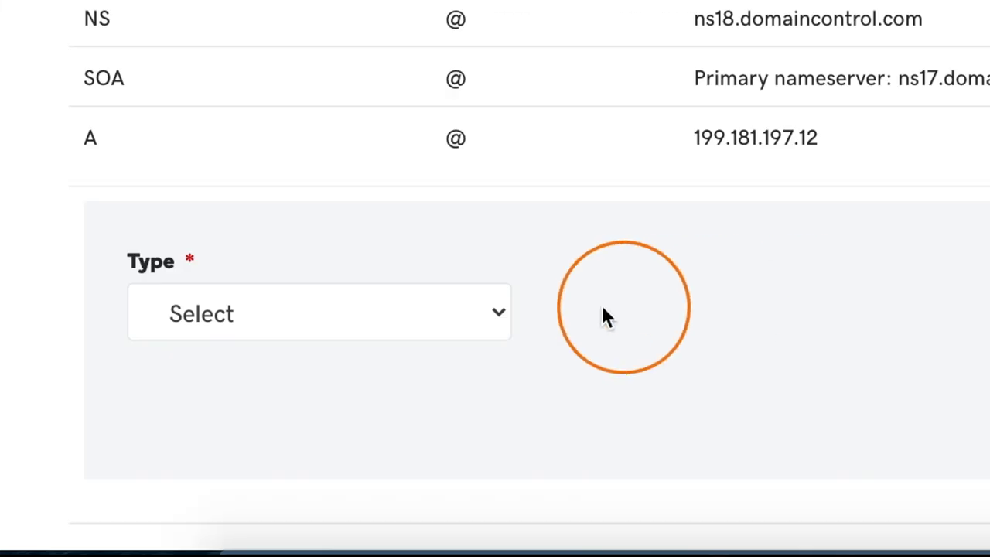
{"action": "left_click", "coordinate": [356, 435]}
{"action": "scroll", "coordinate": [468, 392], "scroll_direction": "down", "scroll_amount": 2}
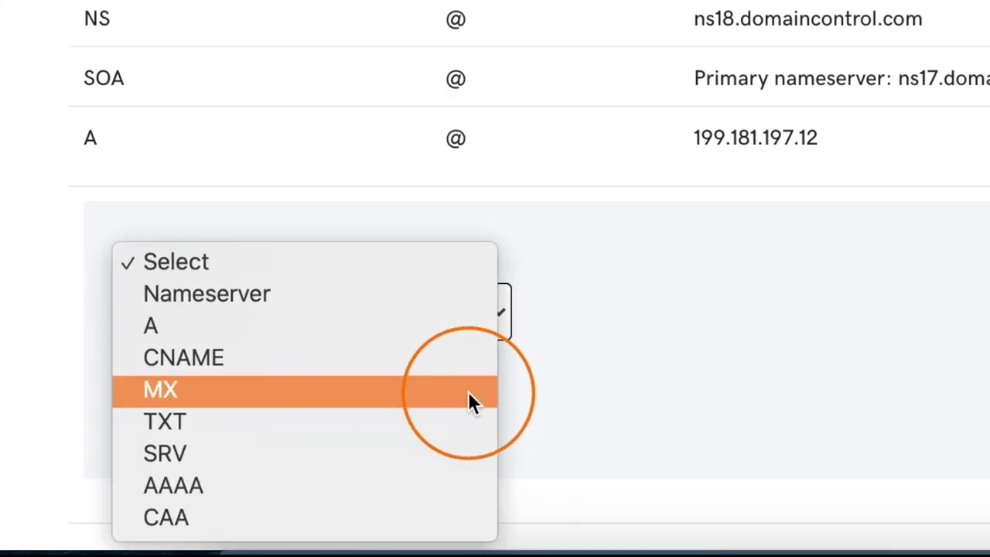
{"action": "left_click", "coordinate": [174, 494]}
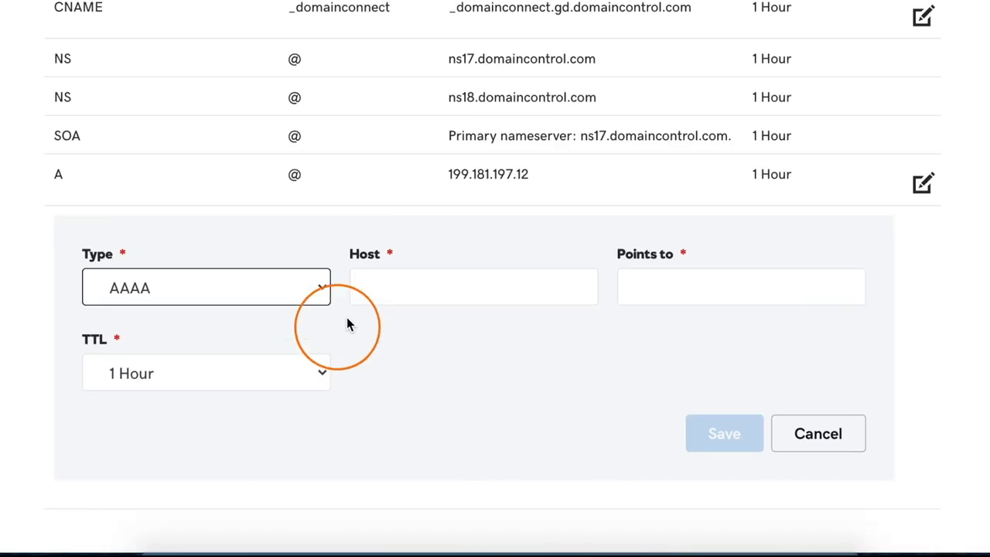
{"action": "left_click", "coordinate": [376, 287]}
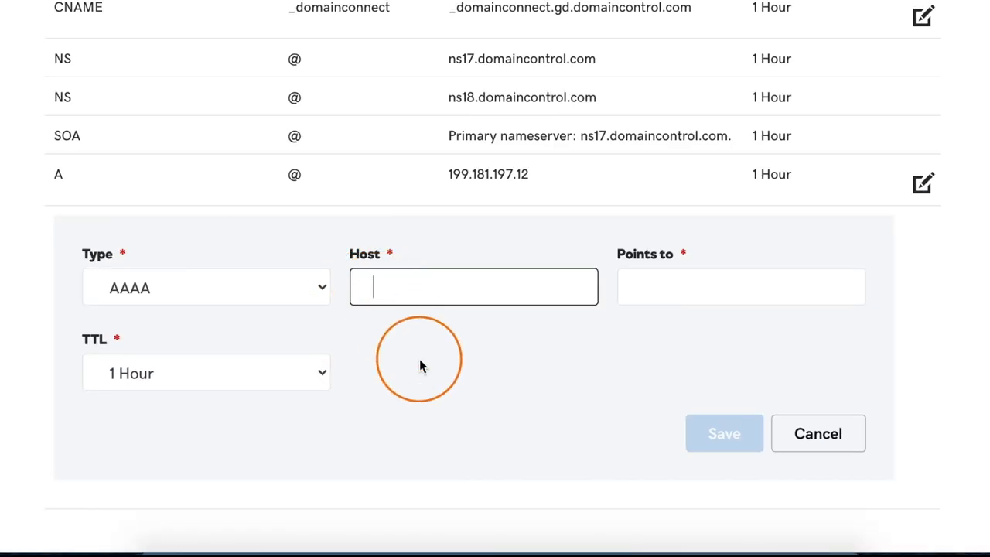
{"action": "type", "text": "@"}
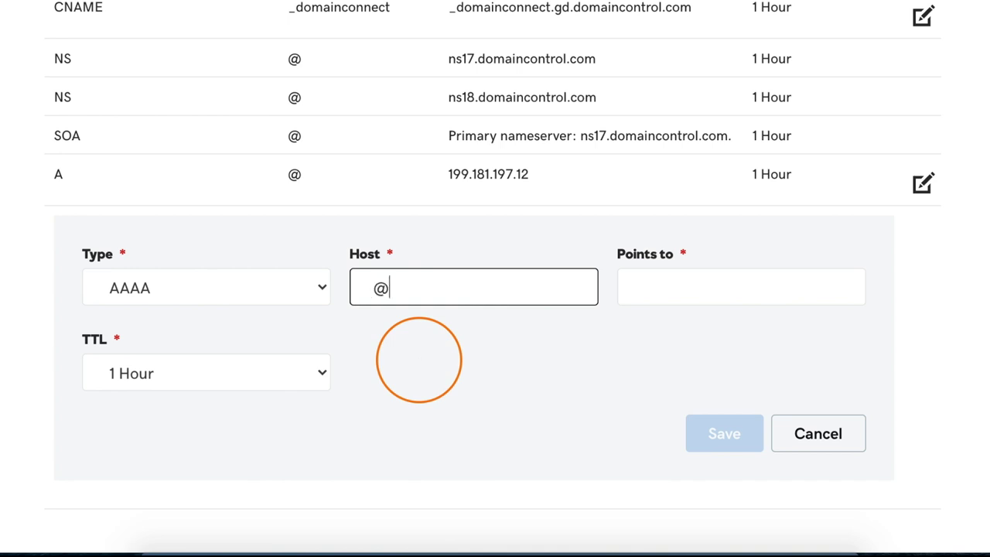
{"action": "left_click", "coordinate": [652, 298]}
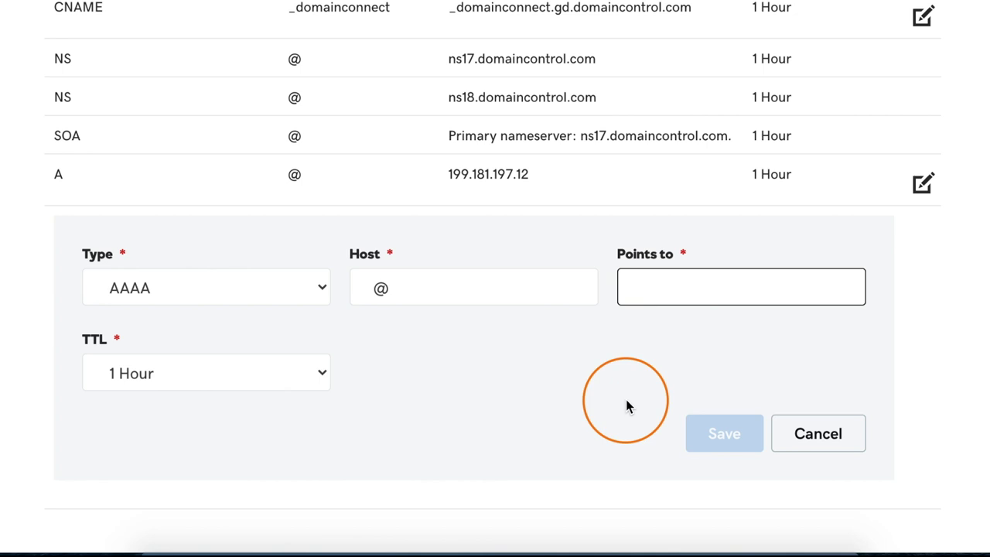
{"action": "type", "text": "262"}
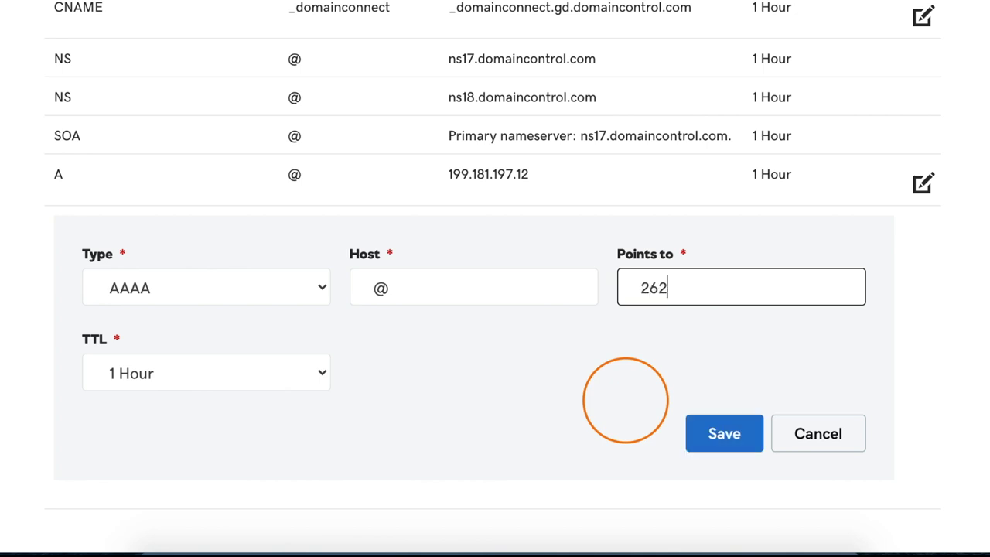
{"action": "type", "text": "0:78:200f::cf:11"}
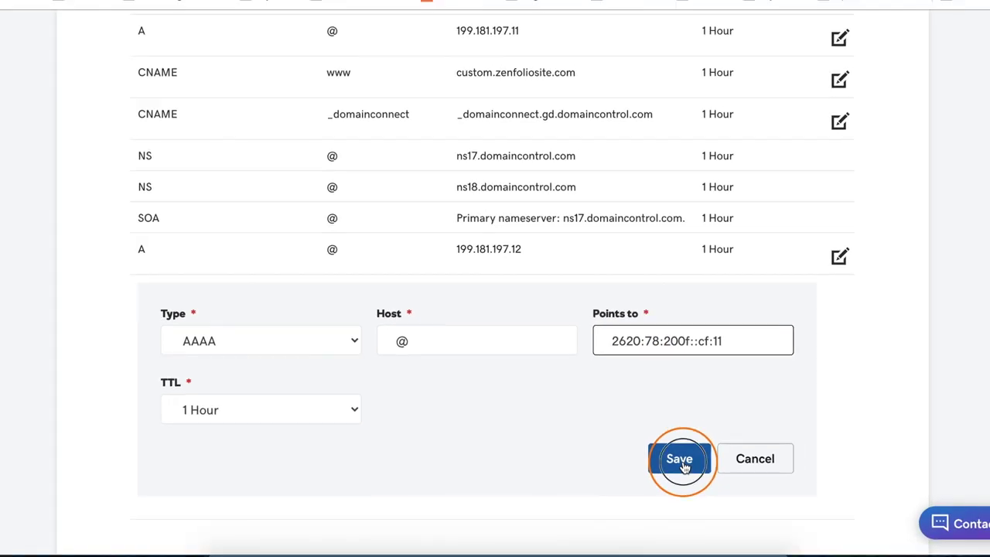
{"action": "left_click", "coordinate": [723, 441]}
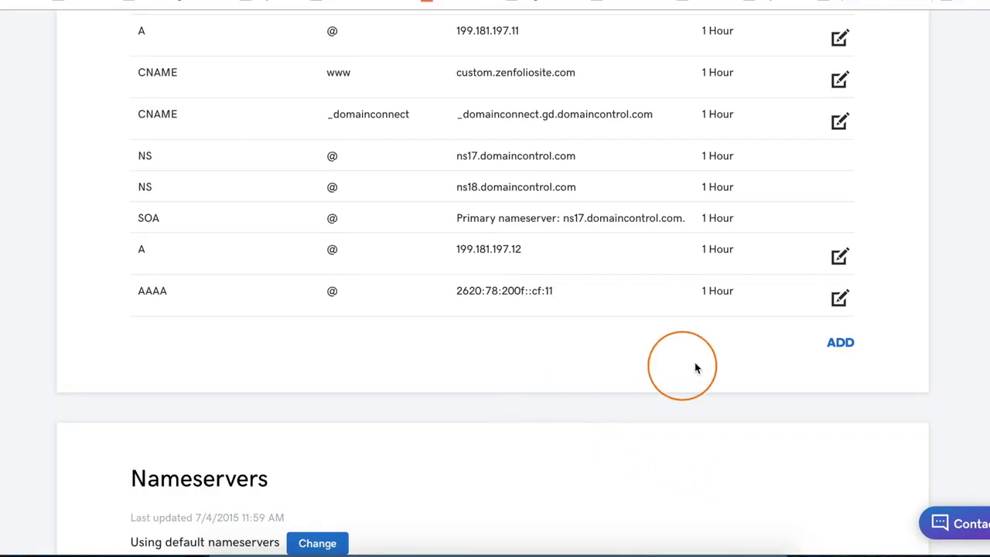
Step: Add a second AAAA record with host @ pointing to 2620:78:200f::cf:12 and save it
{"action": "left_click", "coordinate": [841, 343]}
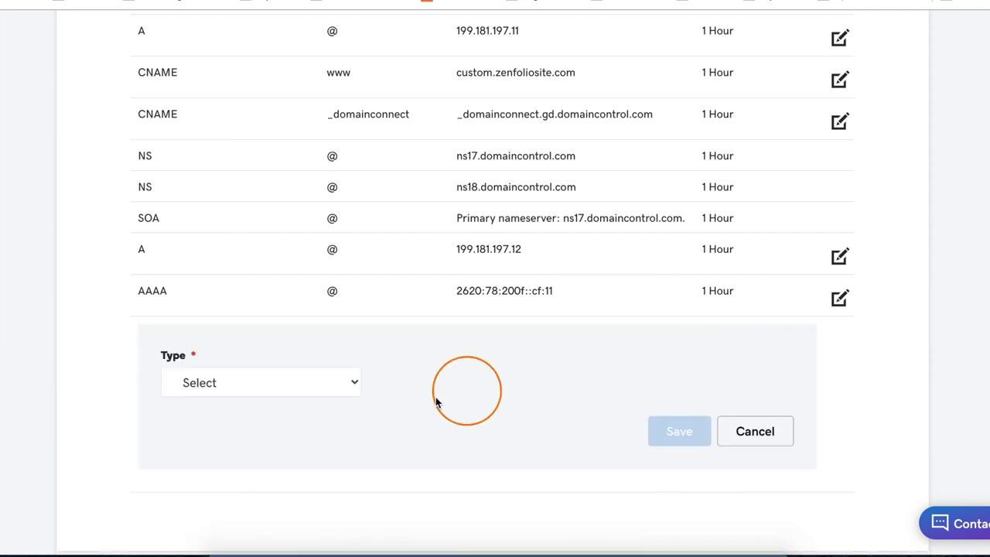
{"action": "left_click", "coordinate": [355, 387]}
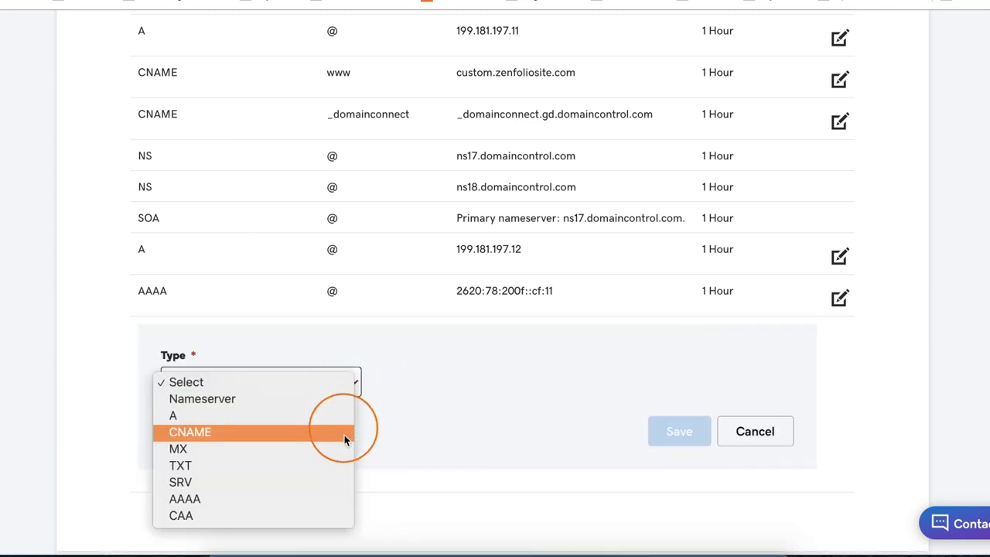
{"action": "left_click", "coordinate": [312, 498]}
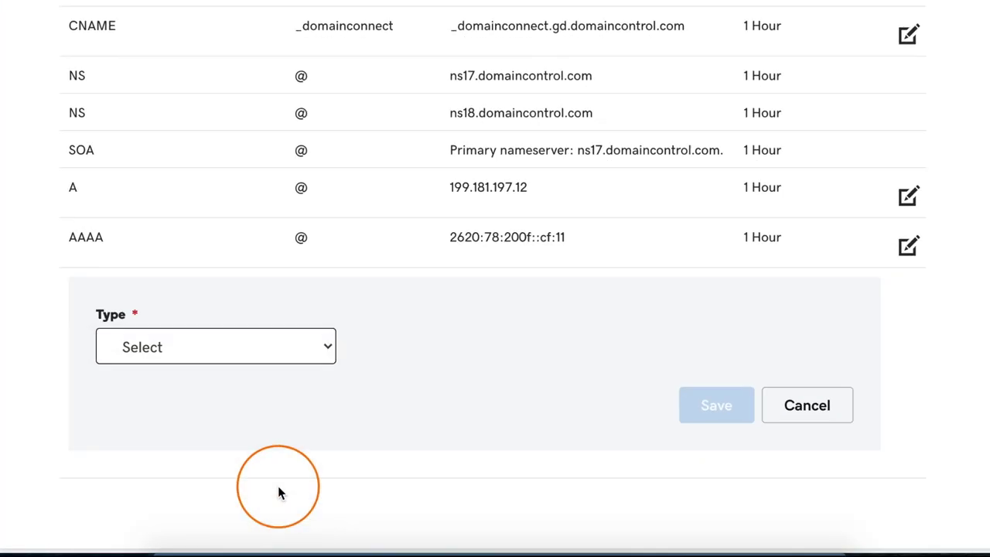
{"action": "left_click", "coordinate": [410, 373]}
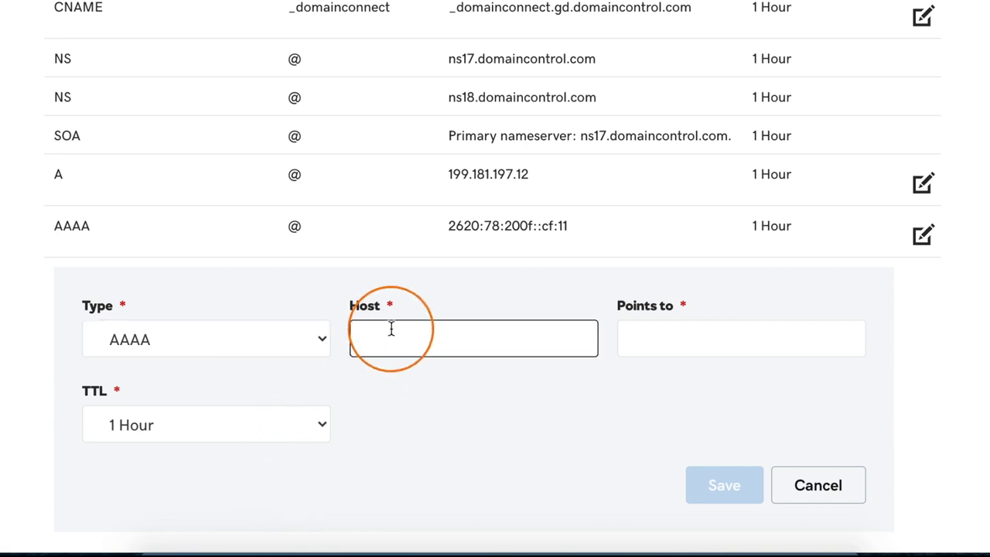
{"action": "type", "text": "@"}
{"action": "left_click", "coordinate": [767, 342]}
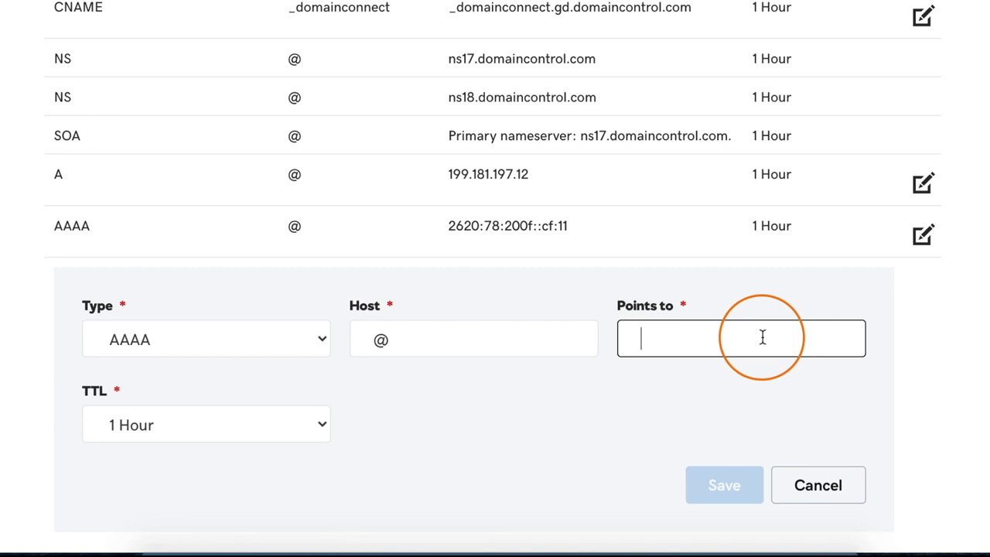
{"action": "type", "text": "262"}
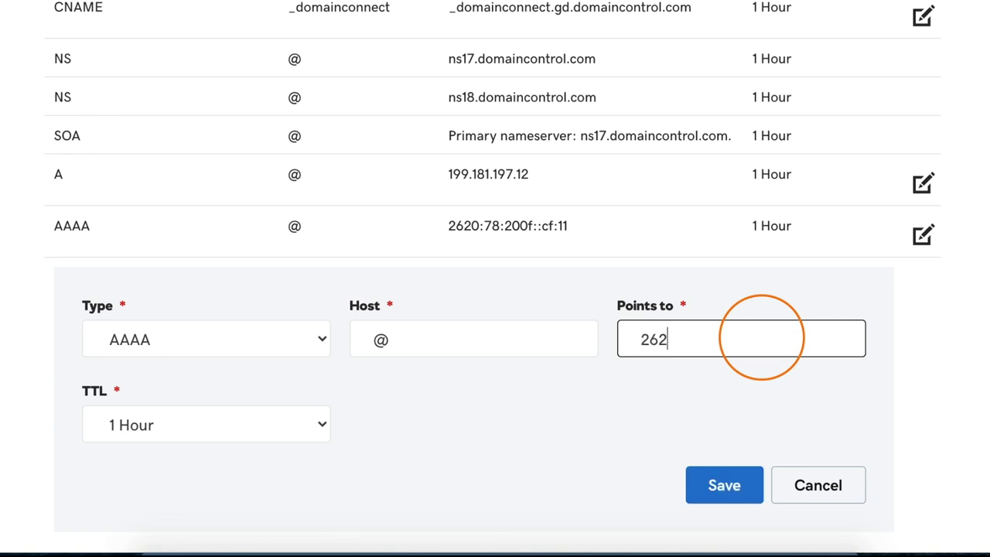
{"action": "type", "text": "0:78:200"}
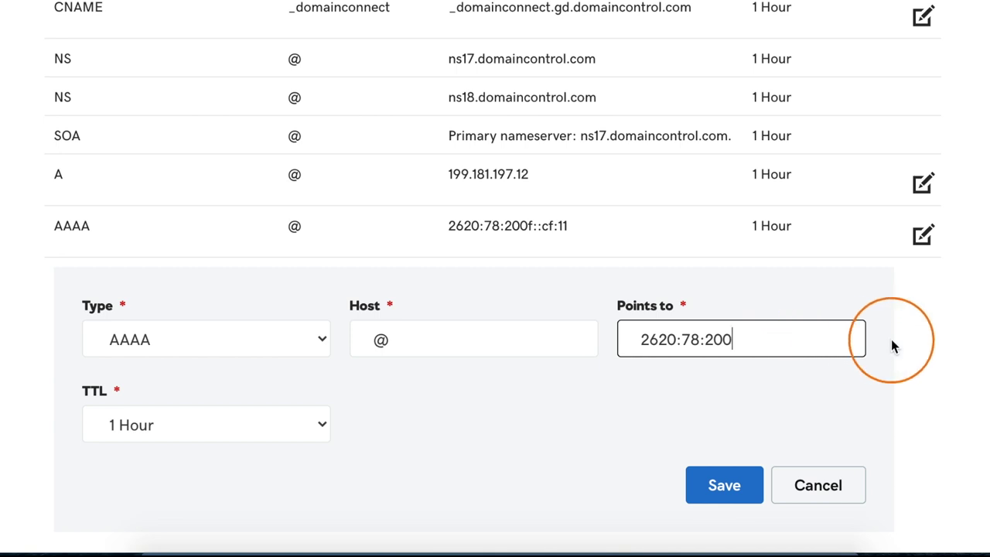
{"action": "type", "text": "f::cf:12"}
{"action": "left_click", "coordinate": [697, 485]}
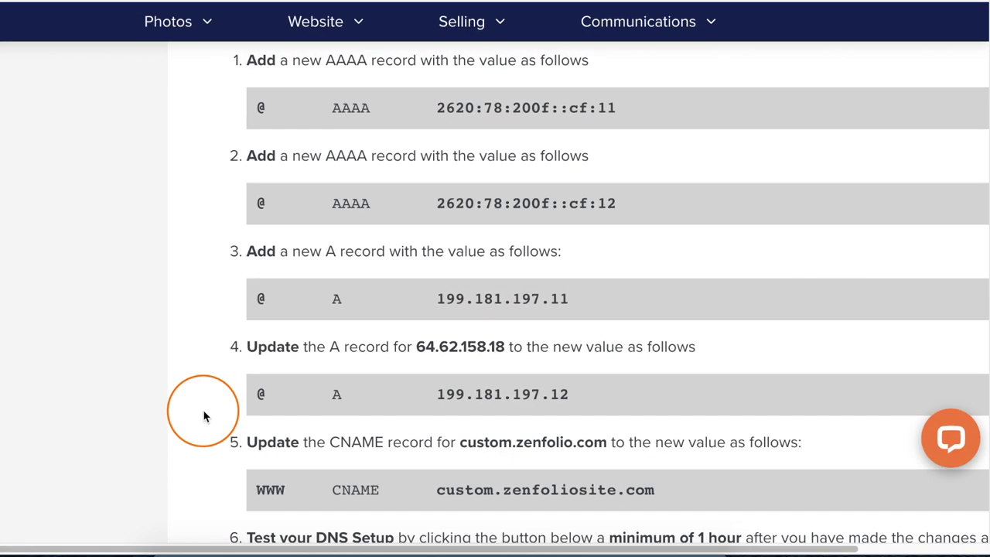
Step: In Zenfolio, run the DNS setup test for the custom domain and review its results
{"action": "scroll", "coordinate": [204, 414], "scroll_direction": "down", "scroll_amount": 2}
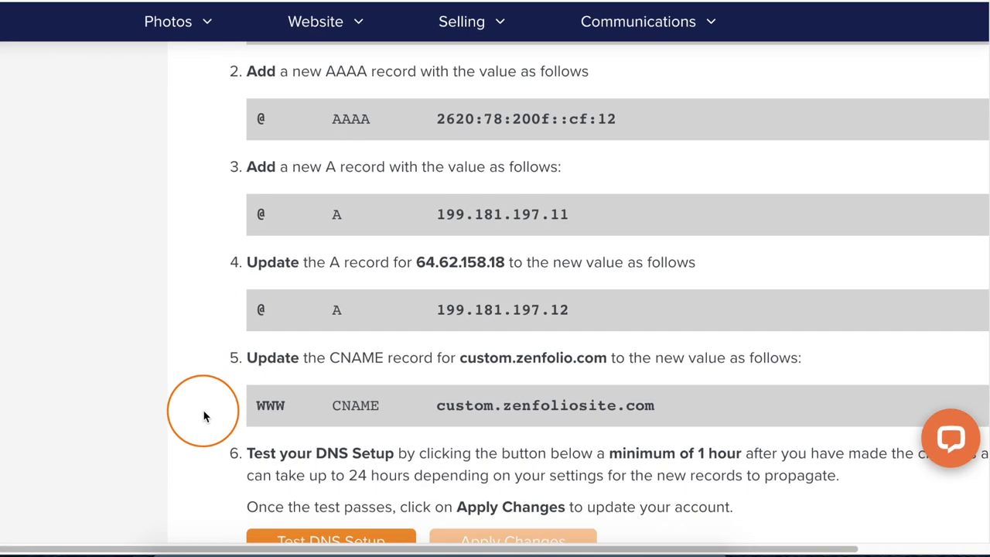
{"action": "scroll", "coordinate": [204, 414], "scroll_direction": "down", "scroll_amount": 4}
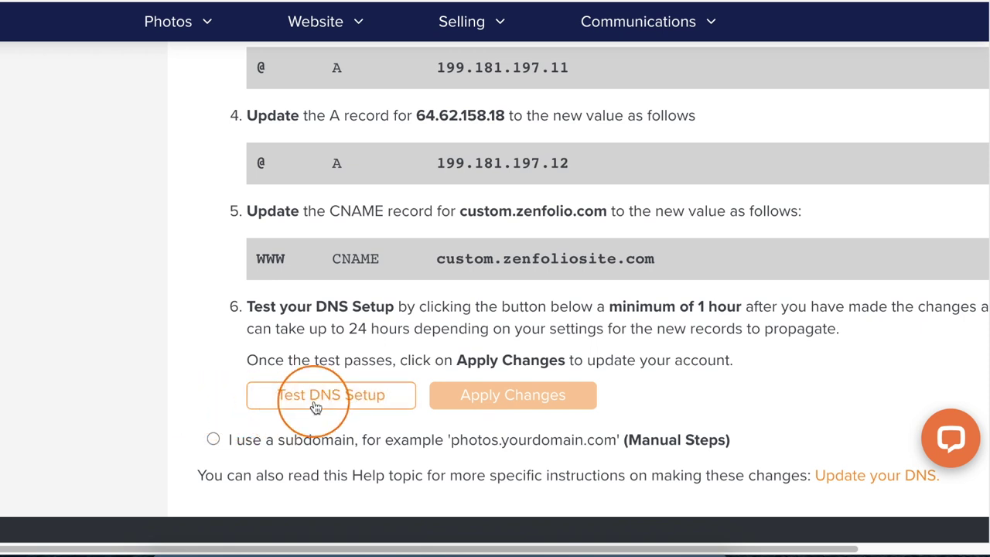
{"action": "left_click", "coordinate": [315, 407]}
{"action": "scroll", "coordinate": [306, 398], "scroll_direction": "down", "scroll_amount": 2}
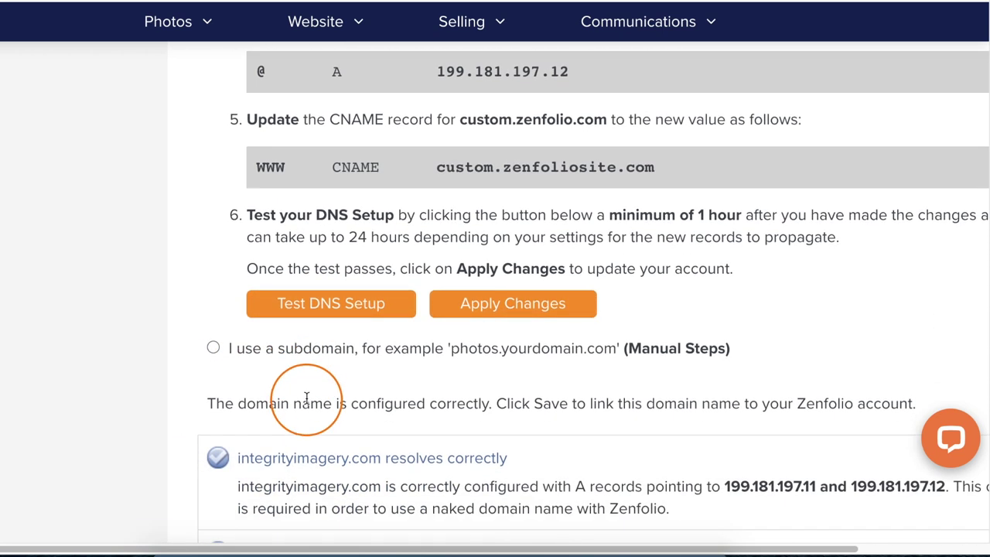
{"action": "scroll", "coordinate": [306, 397], "scroll_direction": "down", "scroll_amount": 8}
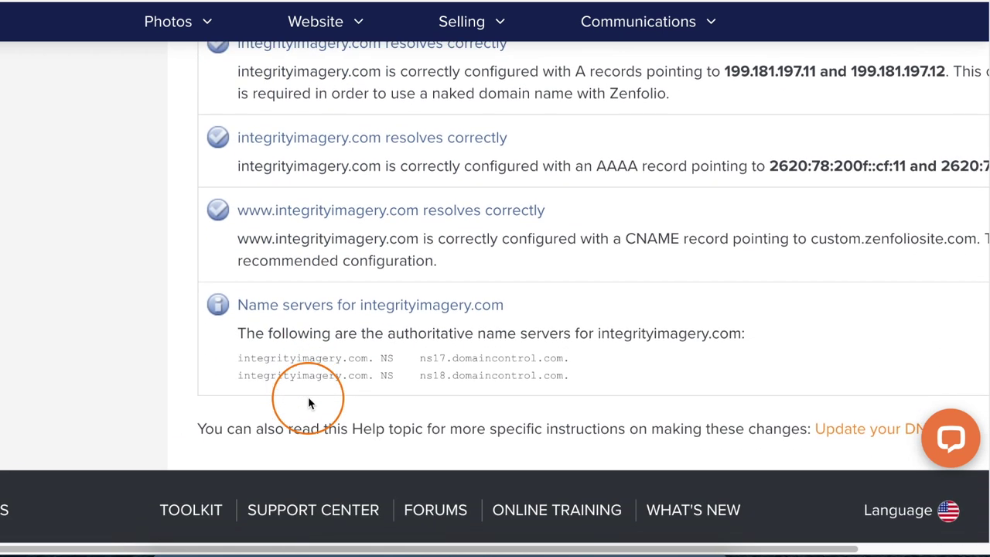
Step: Apply the domain changes to the Zenfolio account
{"action": "scroll", "coordinate": [736, 421], "scroll_direction": "up", "scroll_amount": 1}
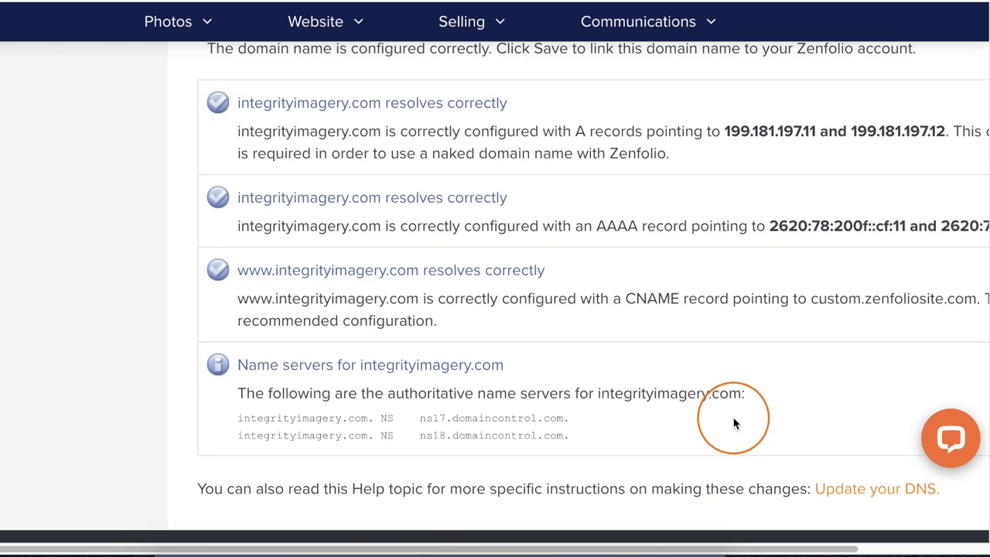
{"action": "scroll", "coordinate": [735, 423], "scroll_direction": "up", "scroll_amount": 3}
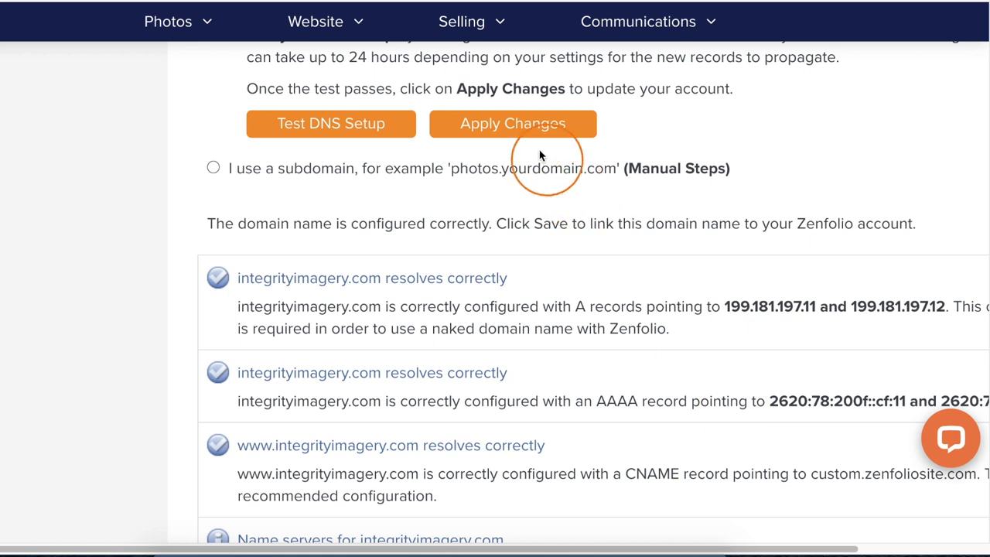
{"action": "left_click", "coordinate": [520, 128]}
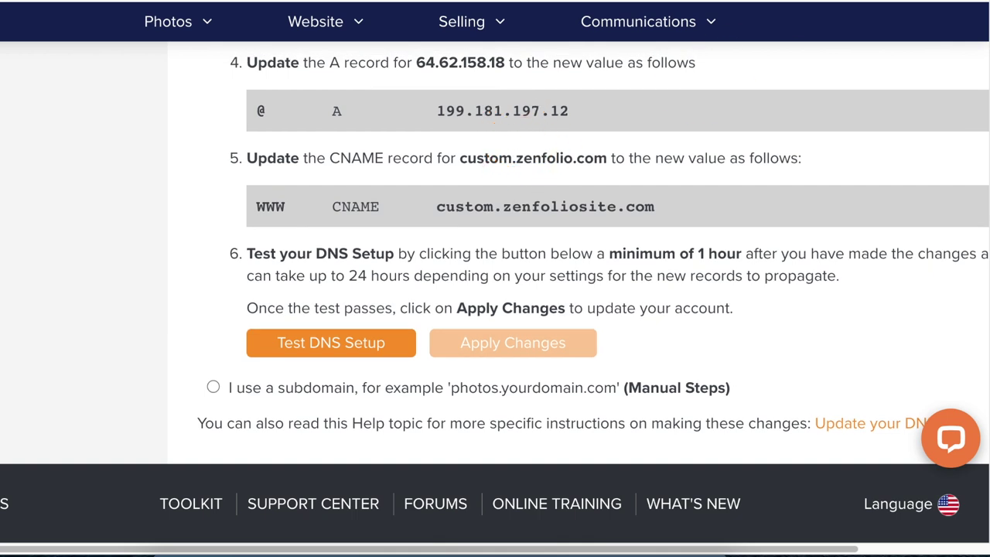
{"action": "scroll", "coordinate": [546, 337], "scroll_direction": "up", "scroll_amount": 4}
{"action": "scroll", "coordinate": [542, 337], "scroll_direction": "up", "scroll_amount": 7}
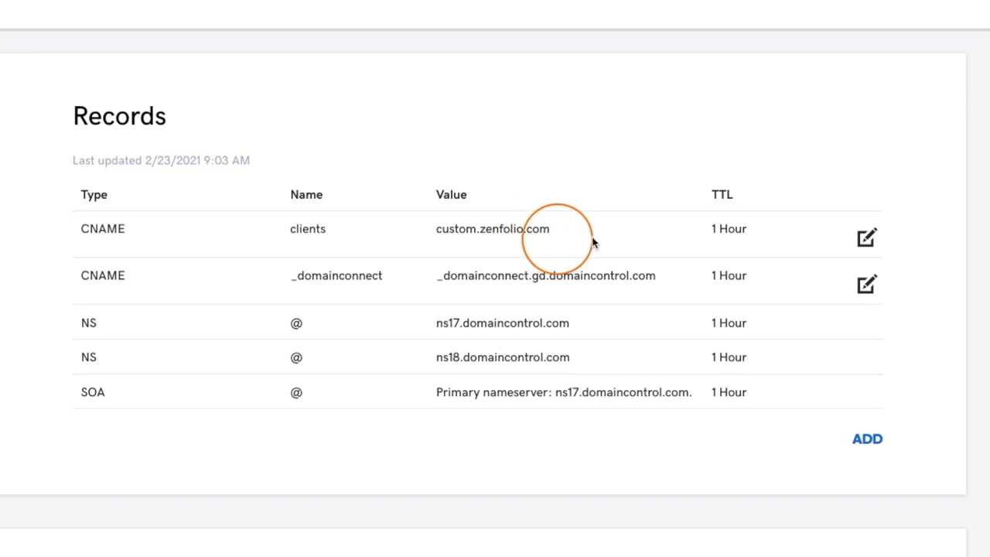
Step: In GoDaddy, change the CNAME record for the clients subdomain to point to custom.zenfoliosite.com and save it
{"action": "left_click", "coordinate": [866, 237]}
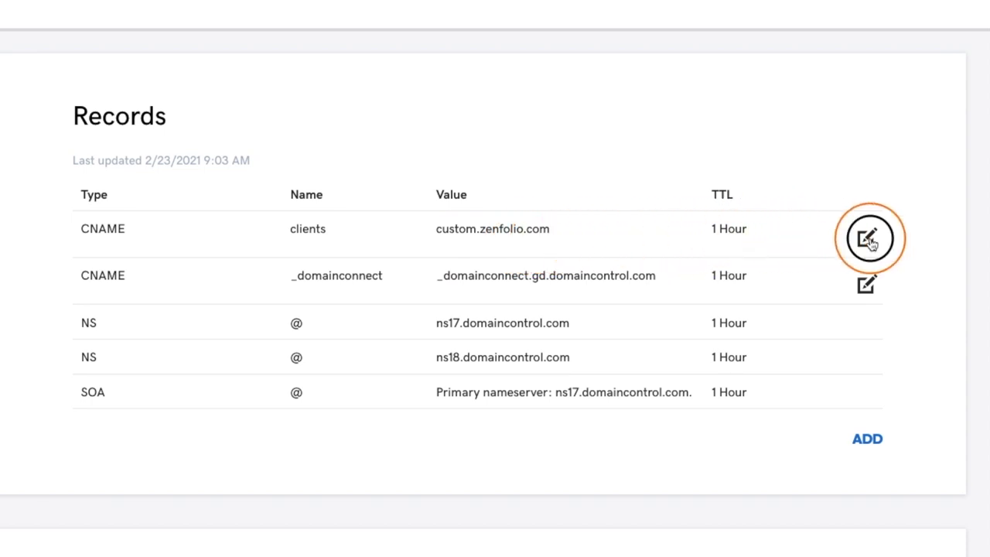
{"action": "double_click", "coordinate": [555, 324]}
{"action": "left_click", "coordinate": [555, 323]}
{"action": "triple_click", "coordinate": [555, 324]}
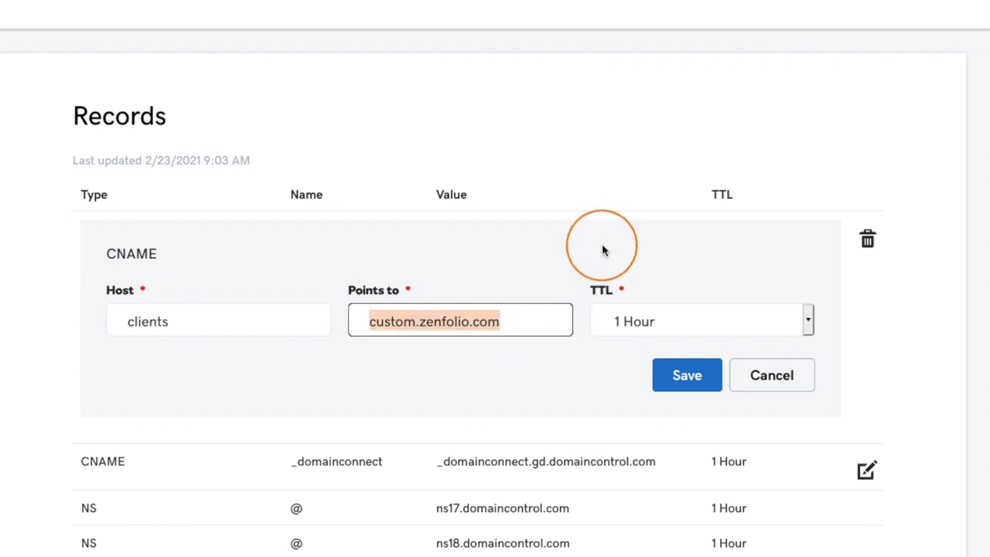
{"action": "key", "text": "BackSpace"}
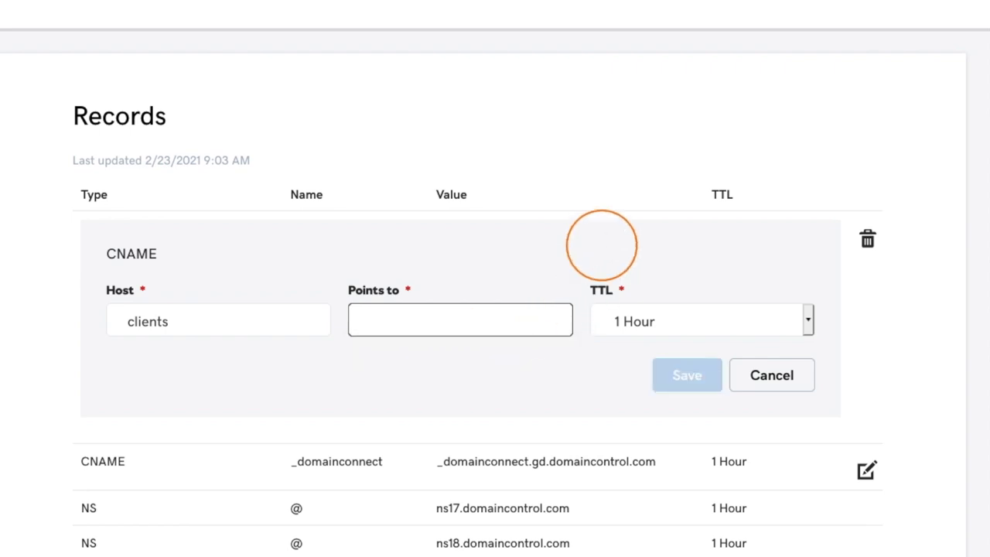
{"action": "type", "text": "custom.zenfoliosite.com"}
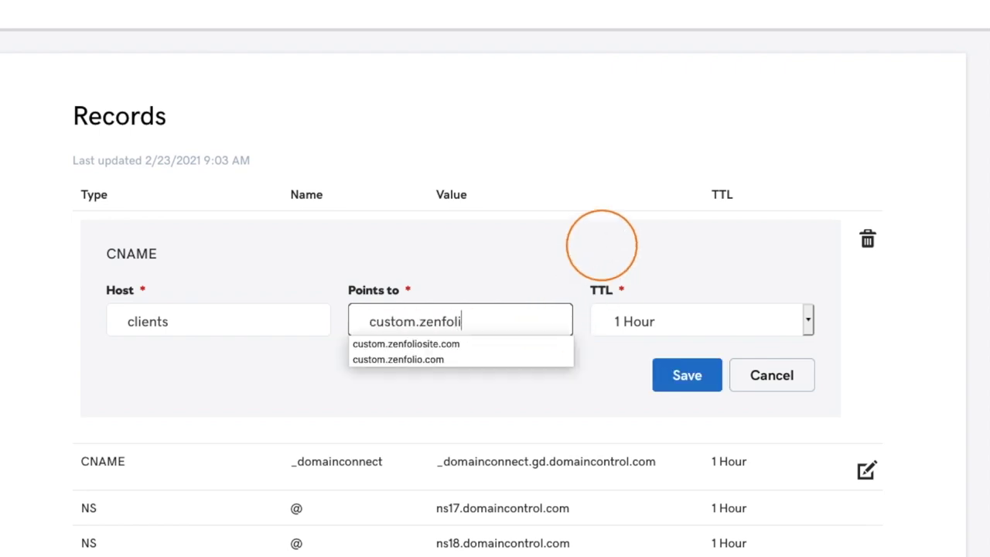
{"action": "left_click", "coordinate": [604, 250]}
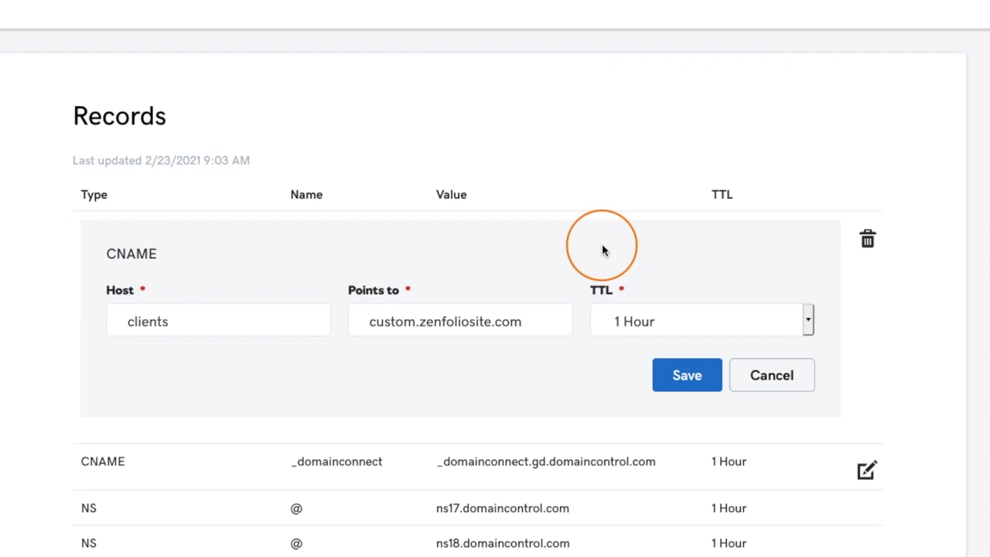
{"action": "left_click", "coordinate": [687, 374]}
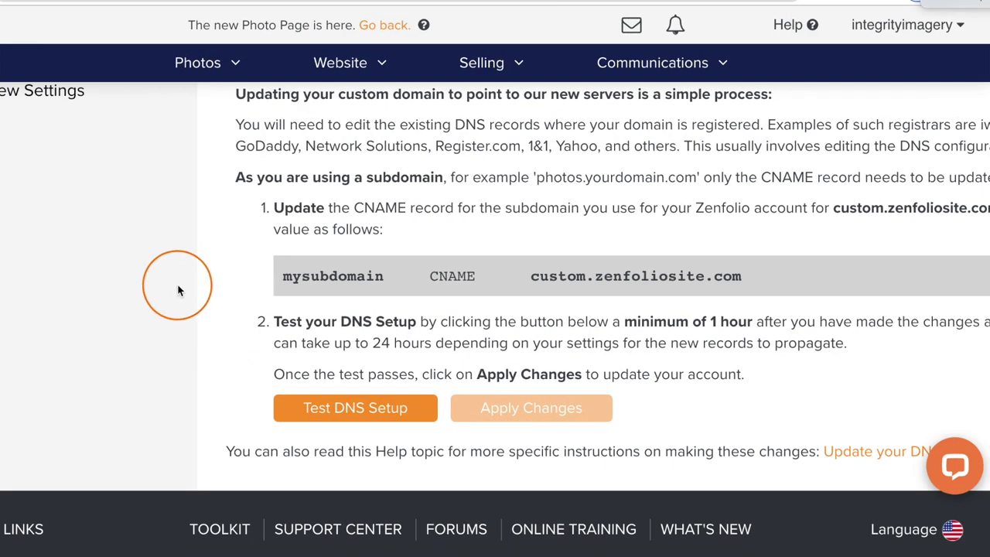